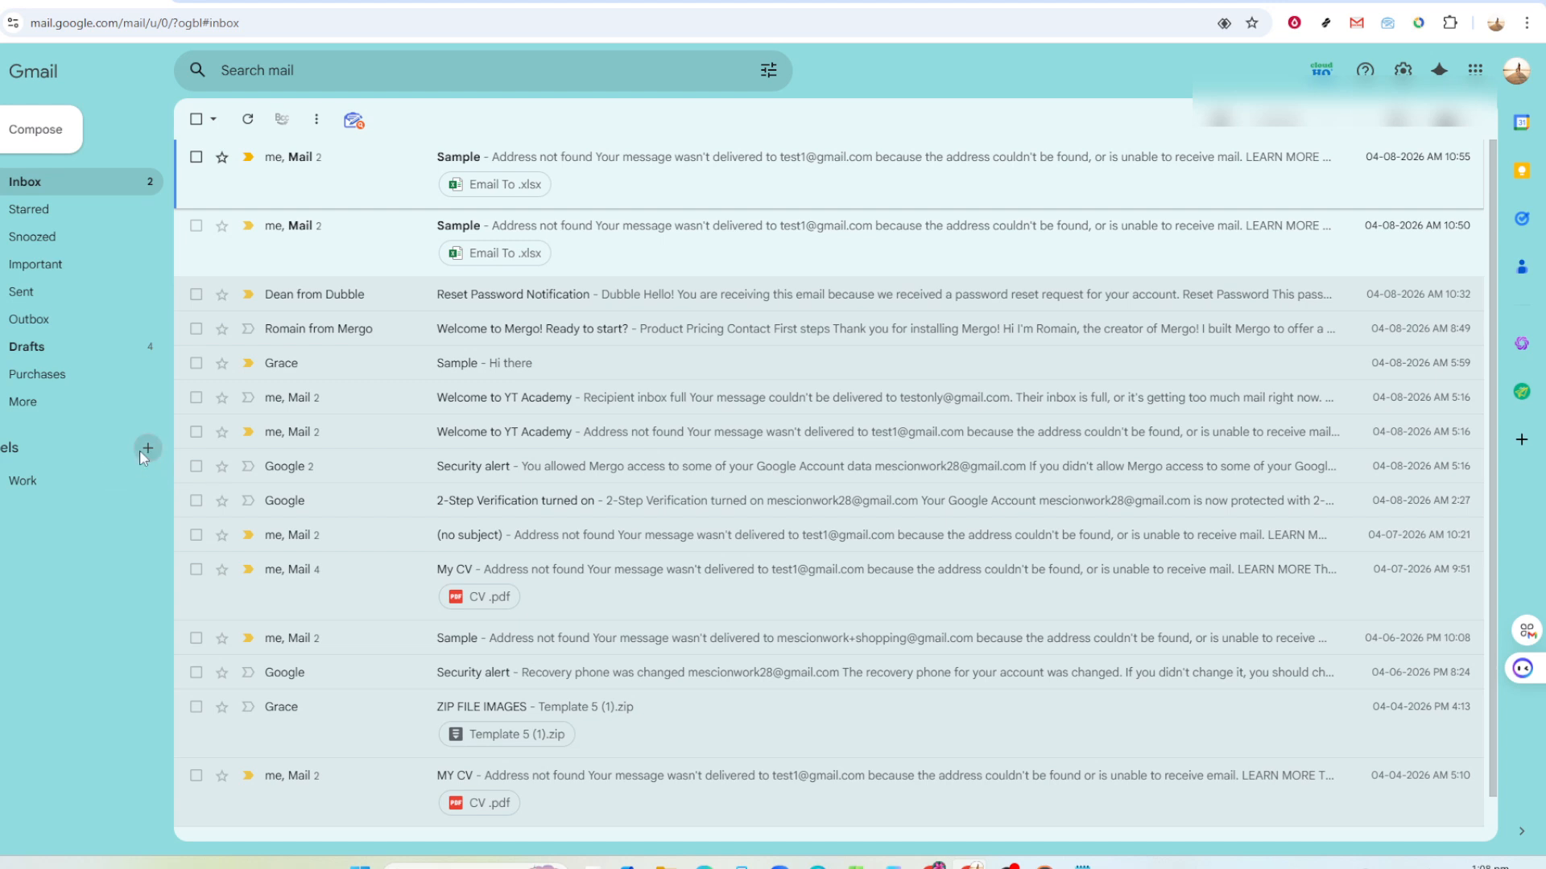
Create a new top-level label named "Creative Works"
left_click(144, 451)
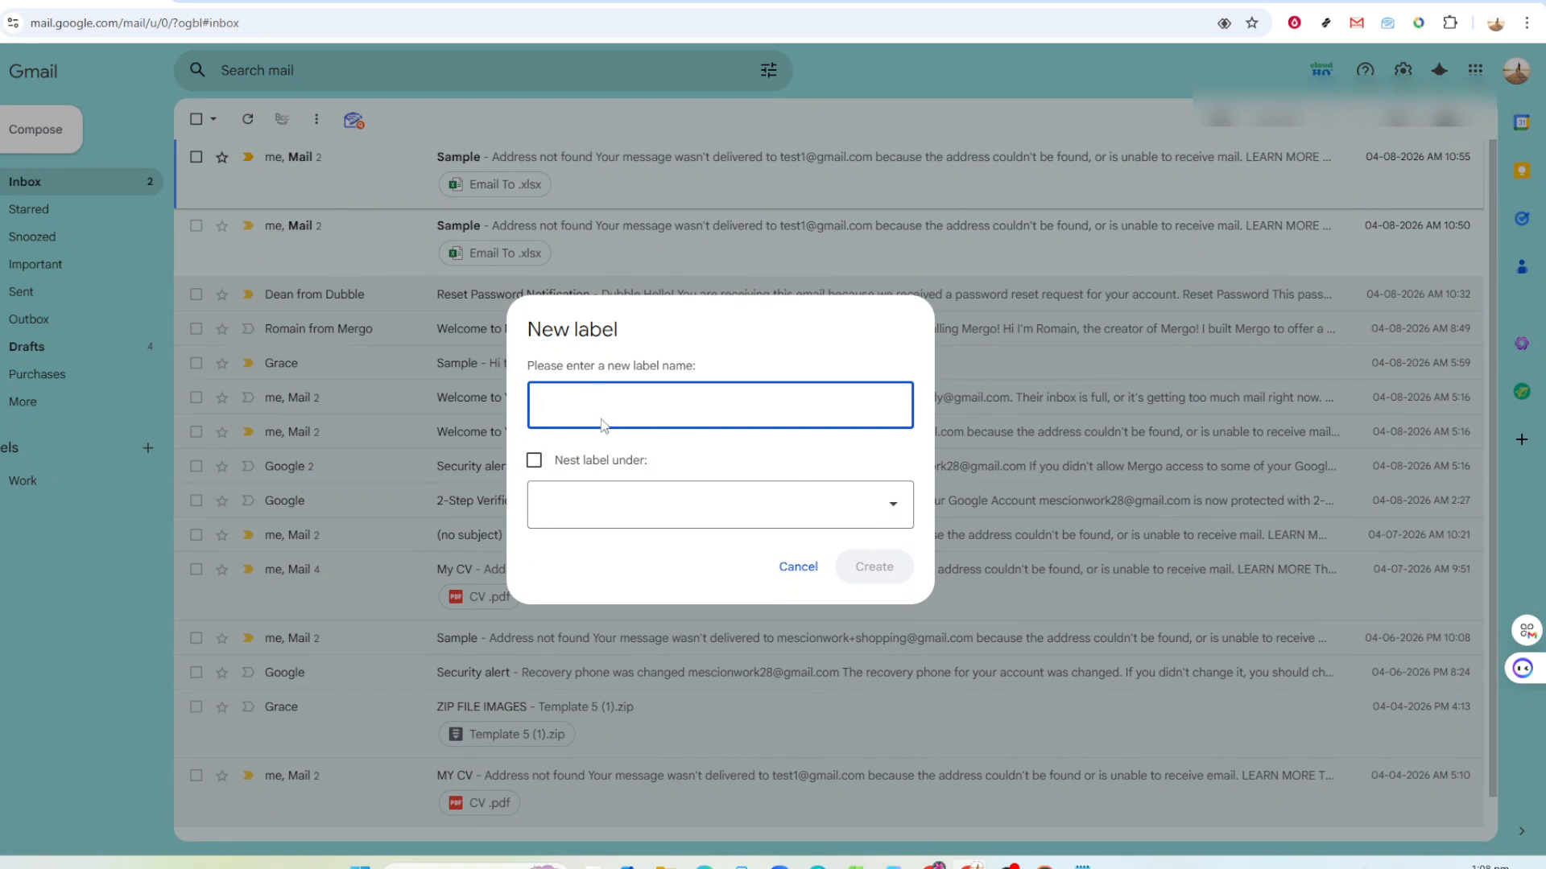
type("Creat")
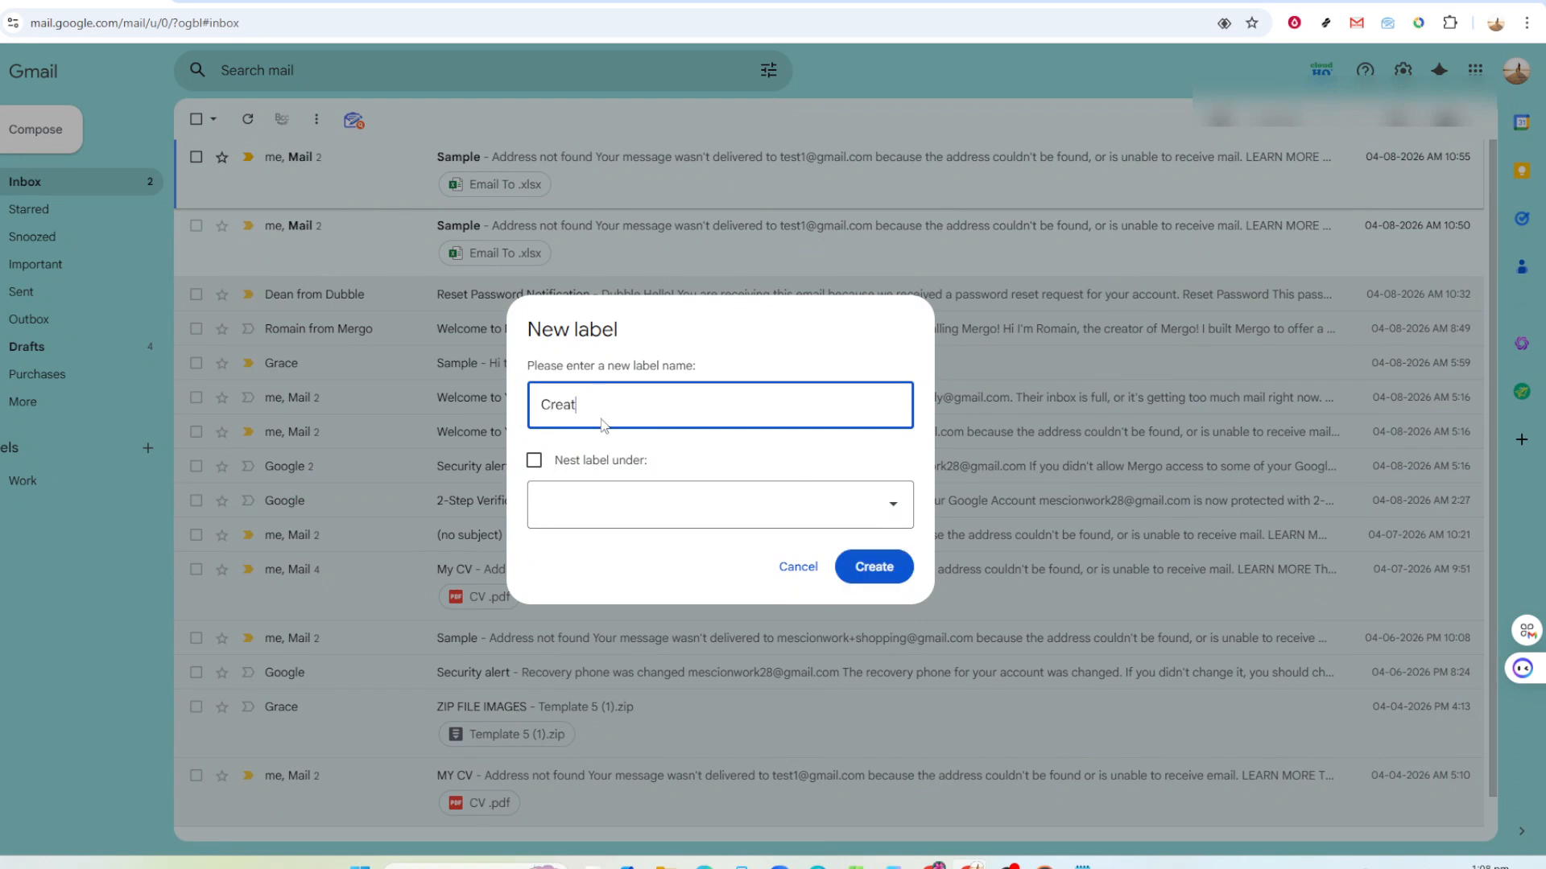
type("ived W")
key("BackSpace")
type("Works")
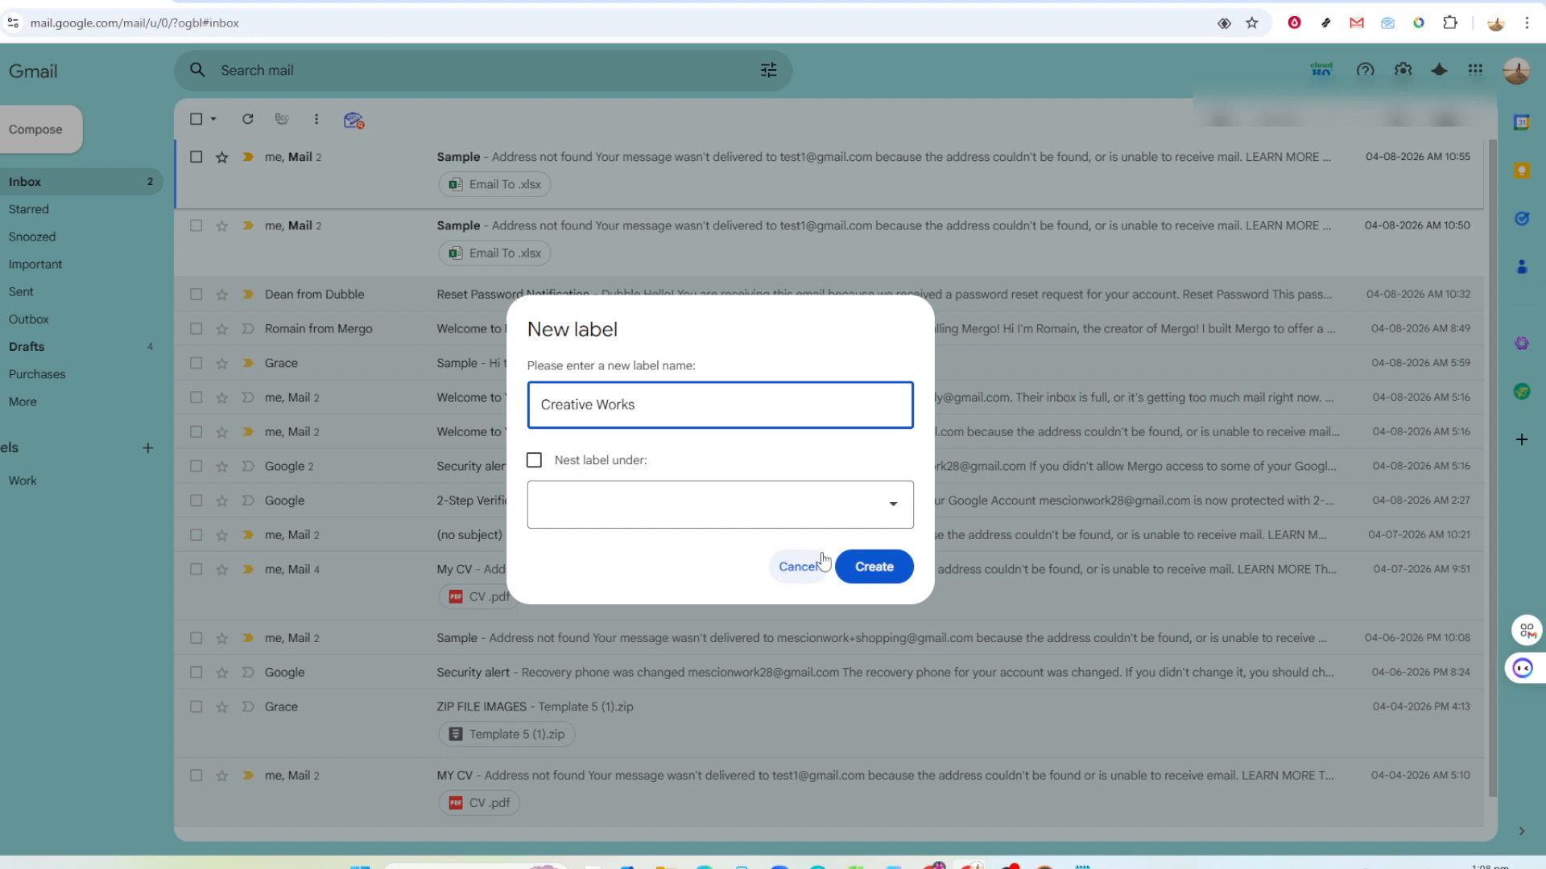
left_click(845, 570)
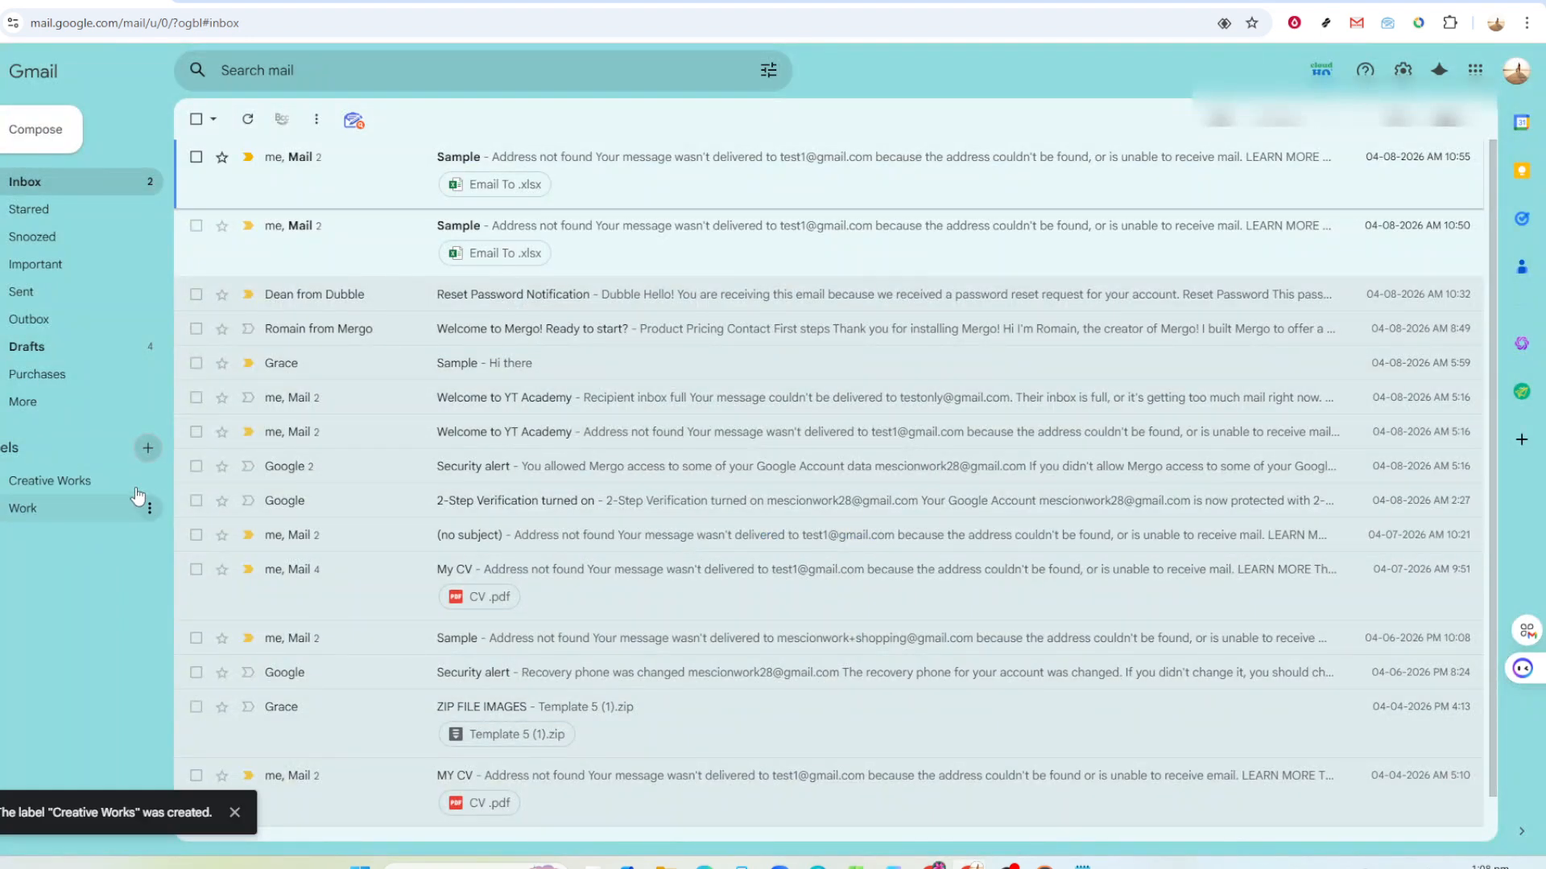
Set the color of the Creative Works label to dark green with white text
left_click(149, 483)
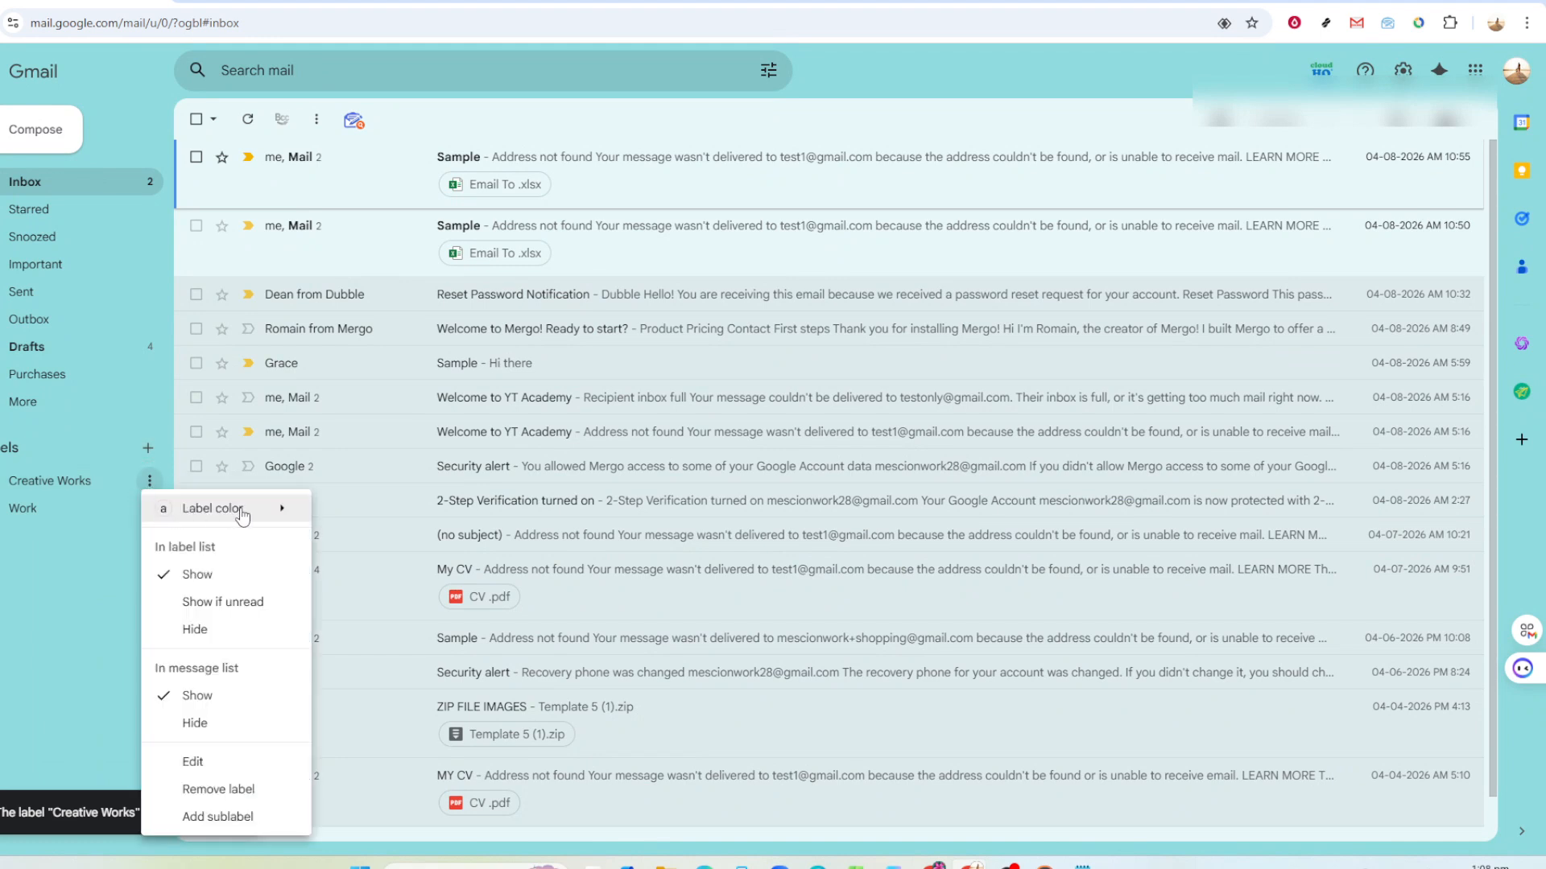
mouse_move(238, 516)
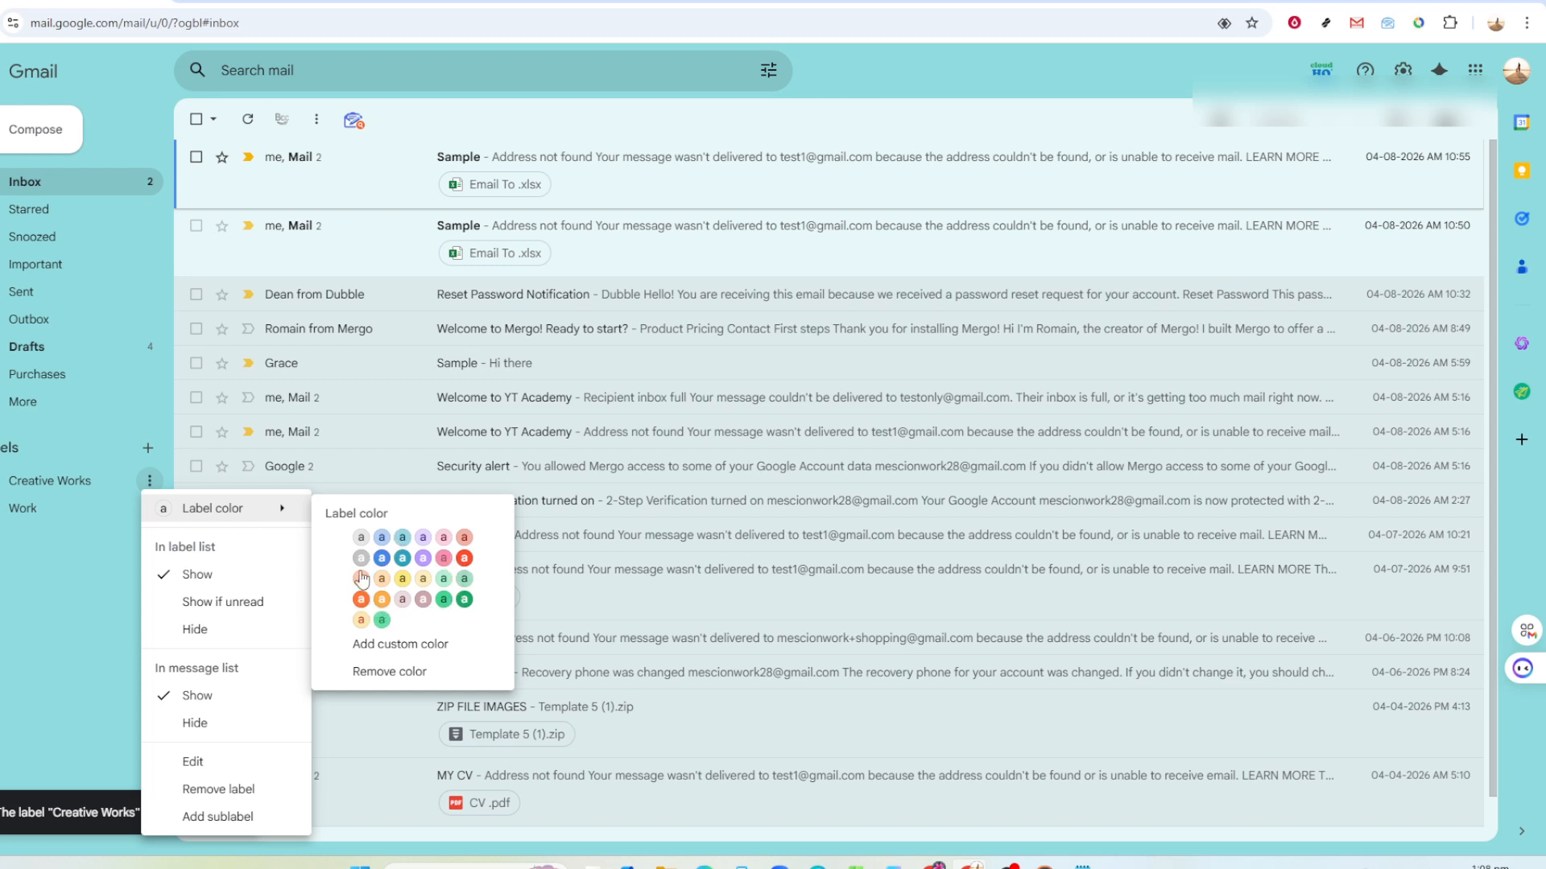
left_click(465, 600)
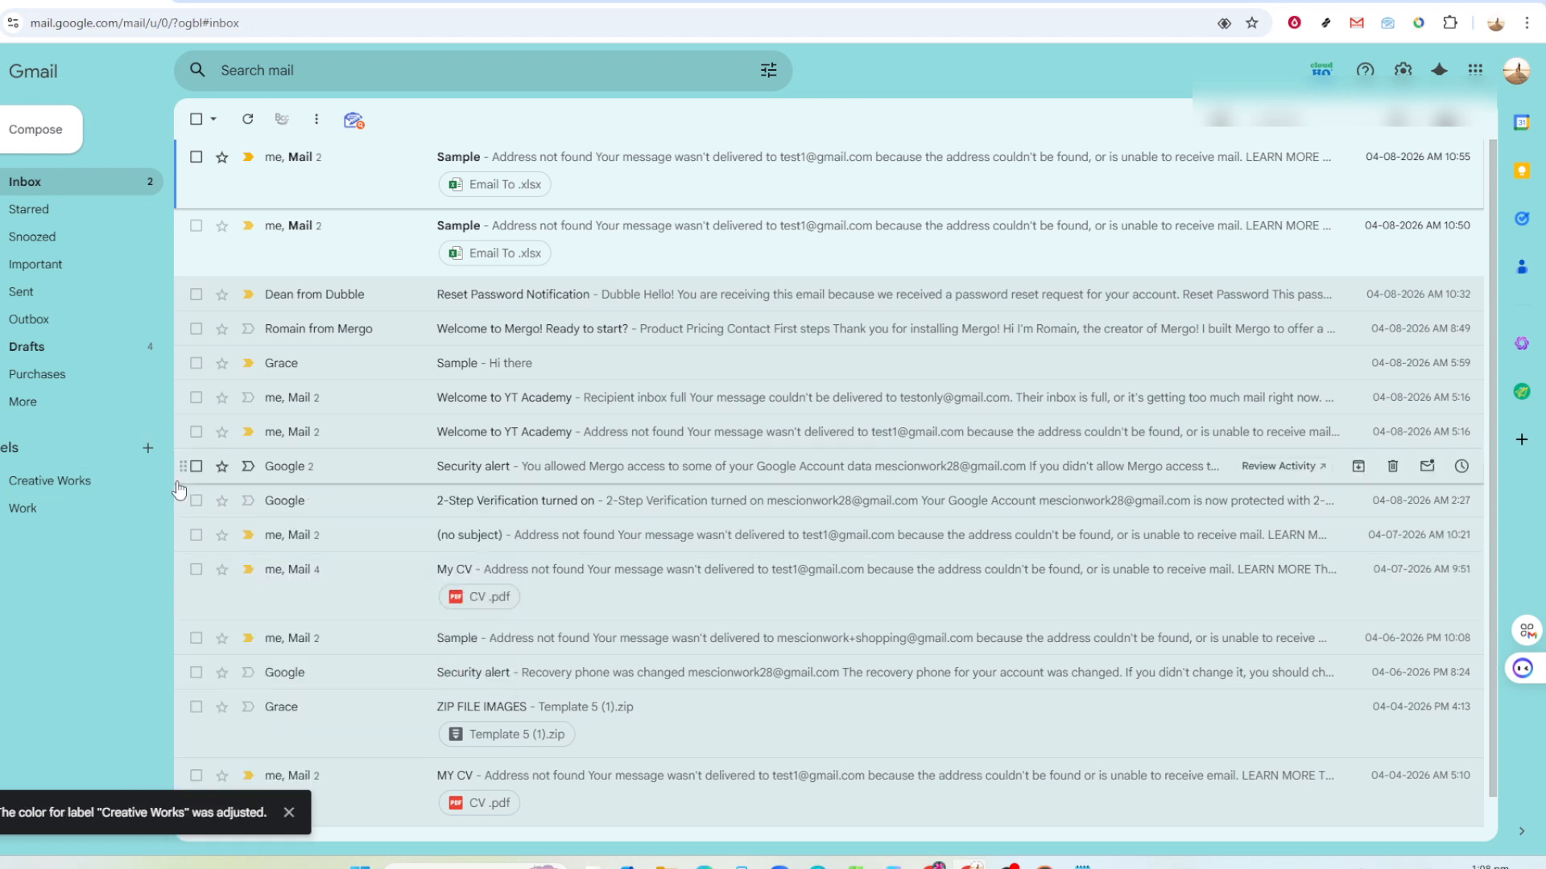
Add a sublabel named "Team" nested under Creative Works
left_click(150, 483)
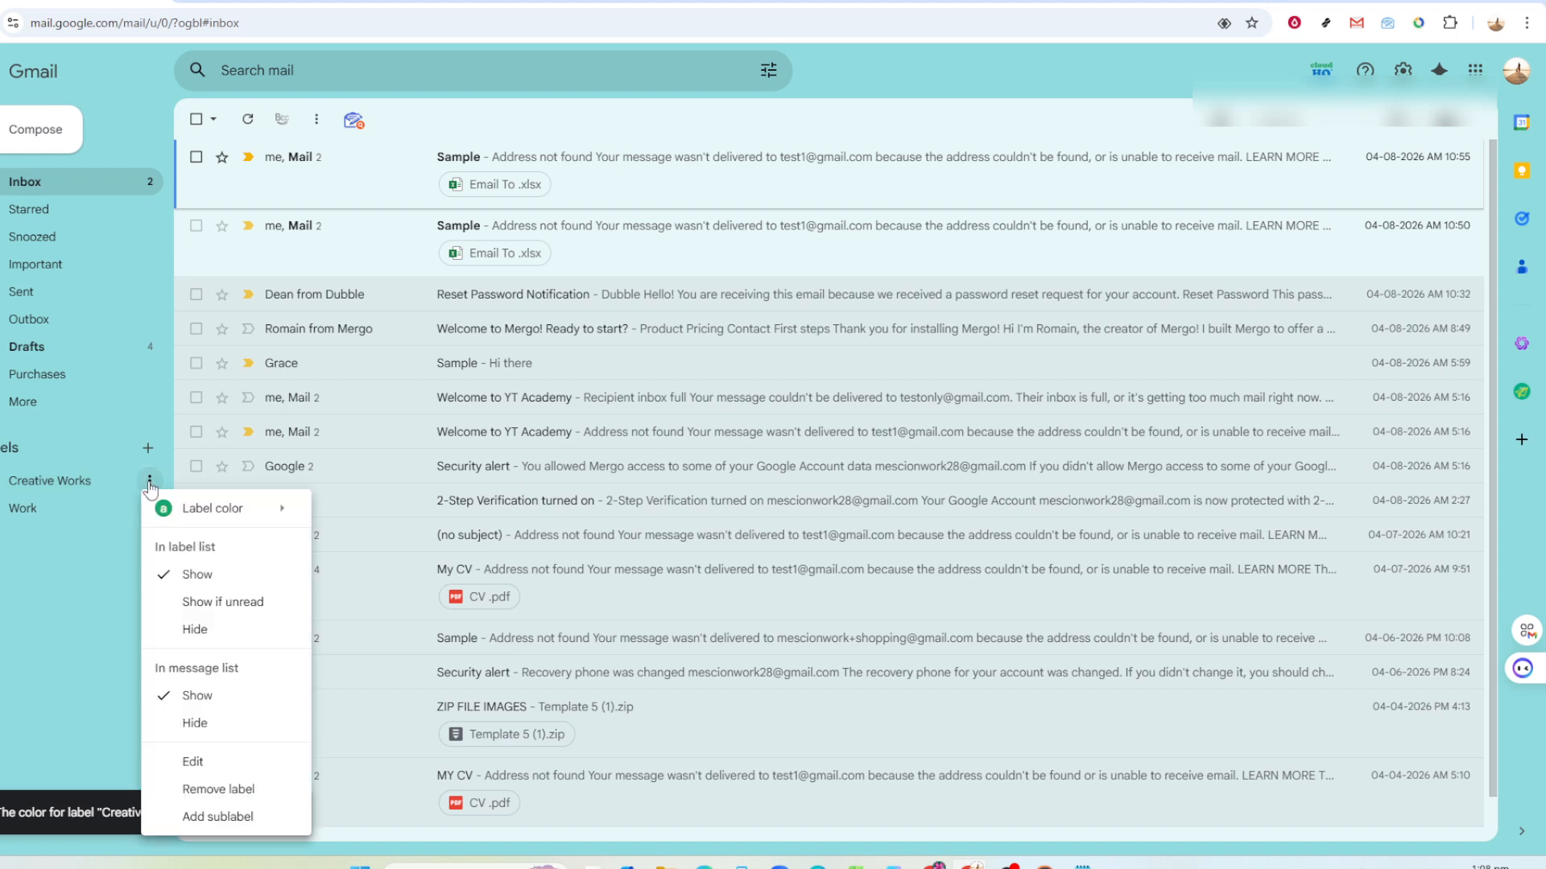
left_click(224, 818)
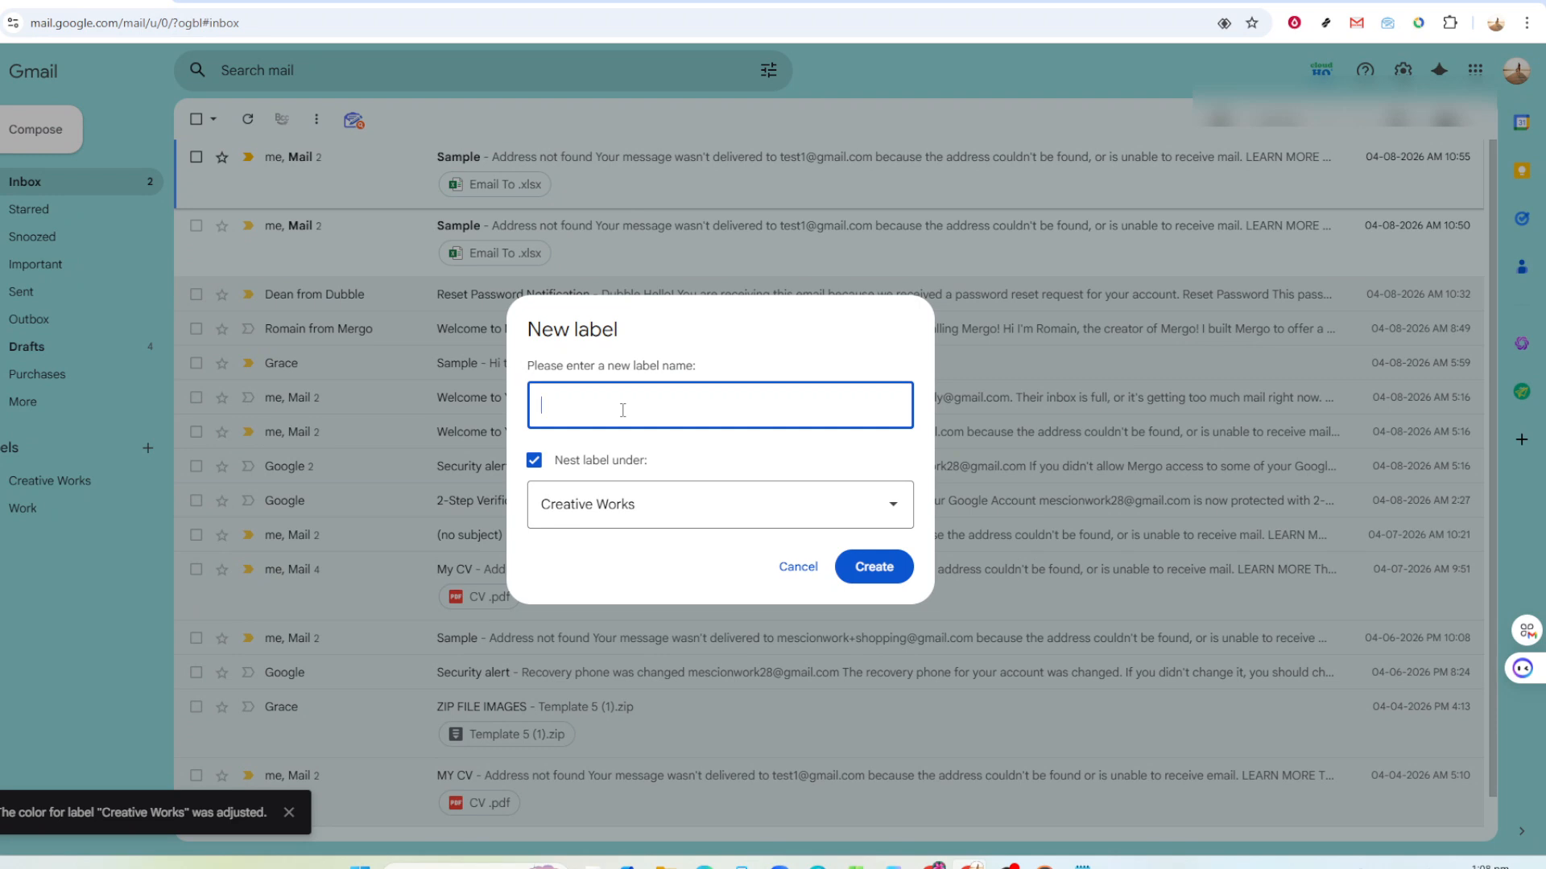
type("Team")
left_click(863, 569)
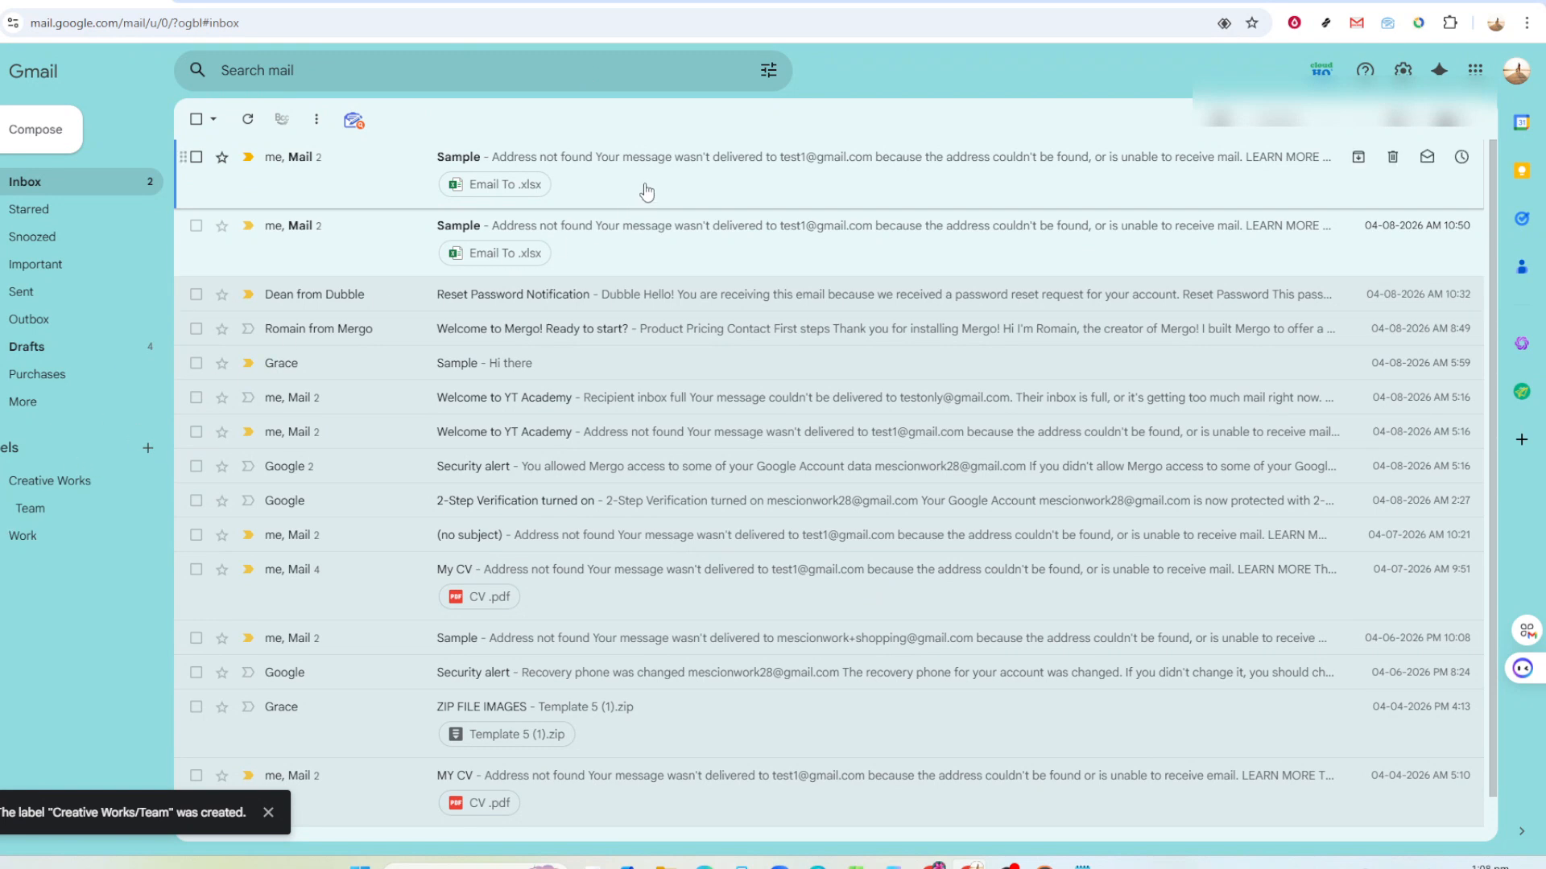
Define filter criteria for mail from google.com containing the word "pdf" and continue to the filter actions
left_click(768, 71)
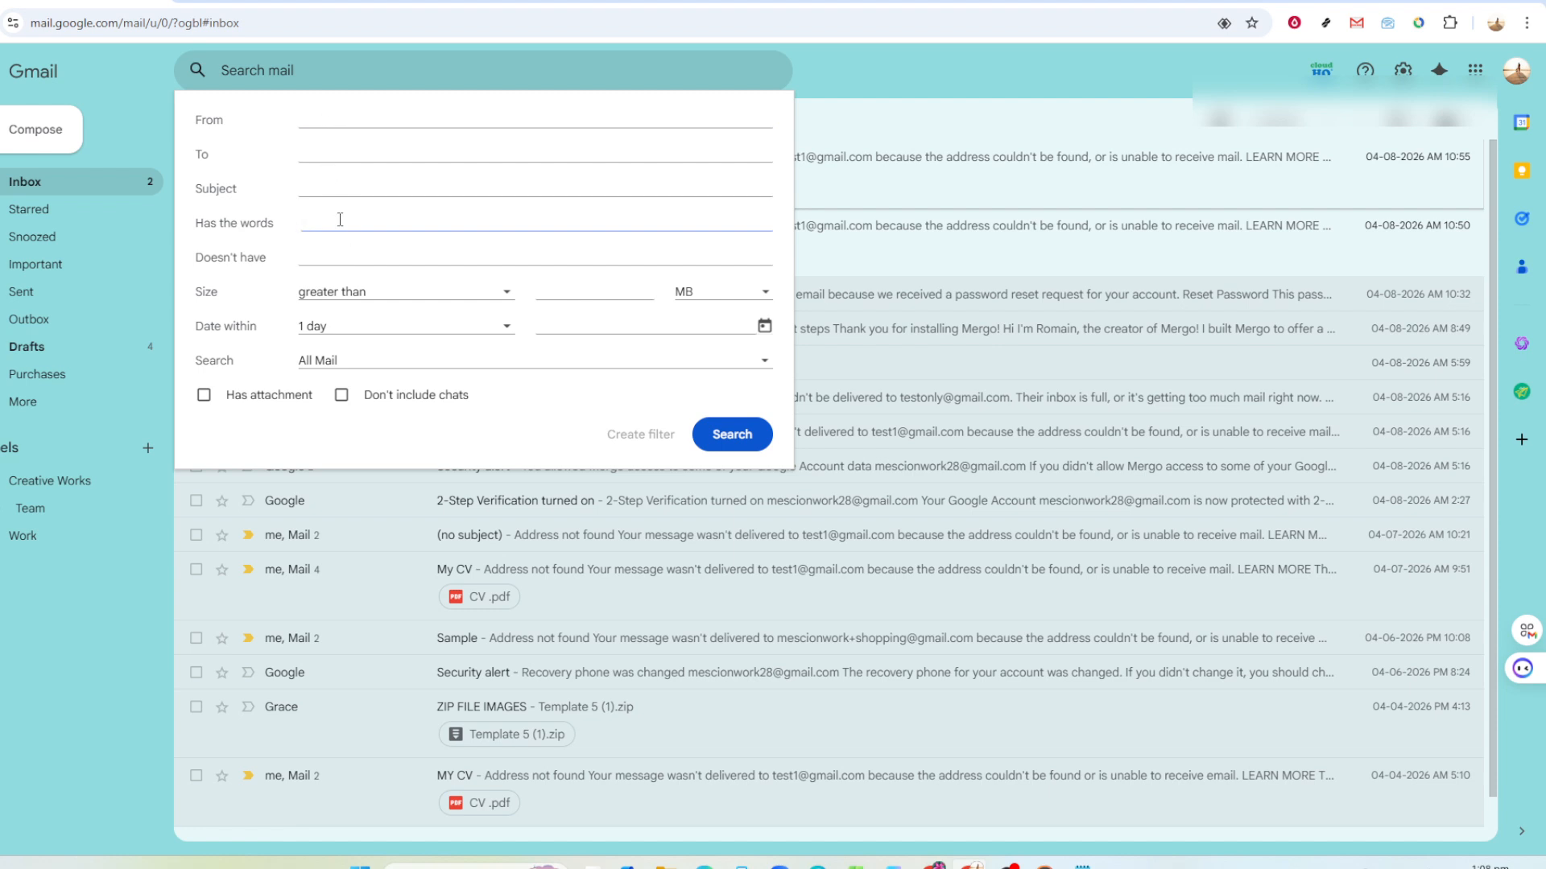
type("pd")
type("go")
type("ogle.com")
left_click(652, 435)
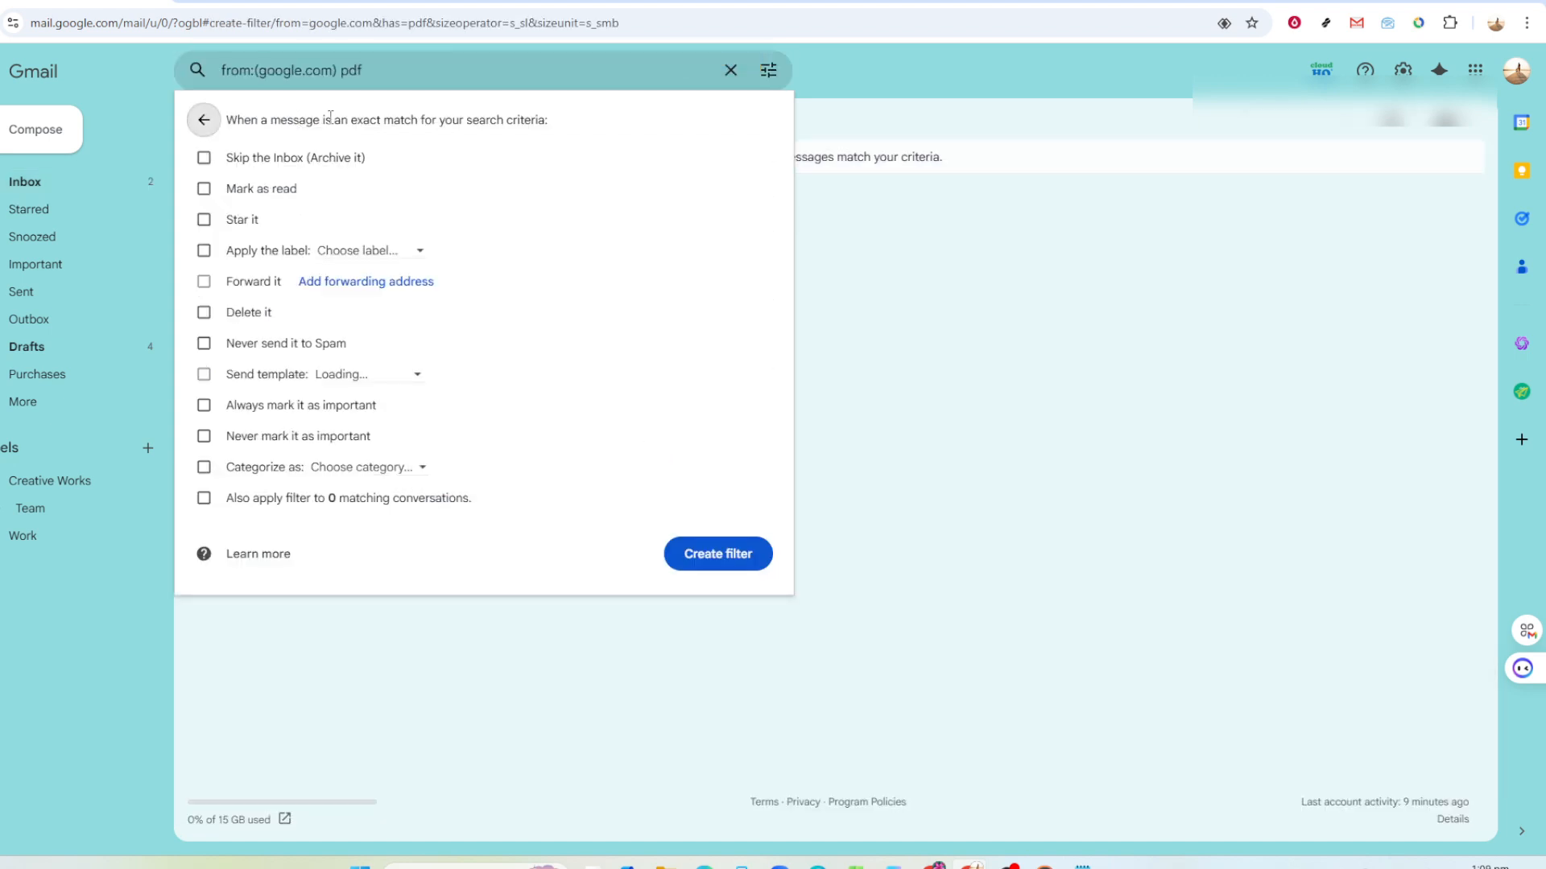
left_click(418, 251)
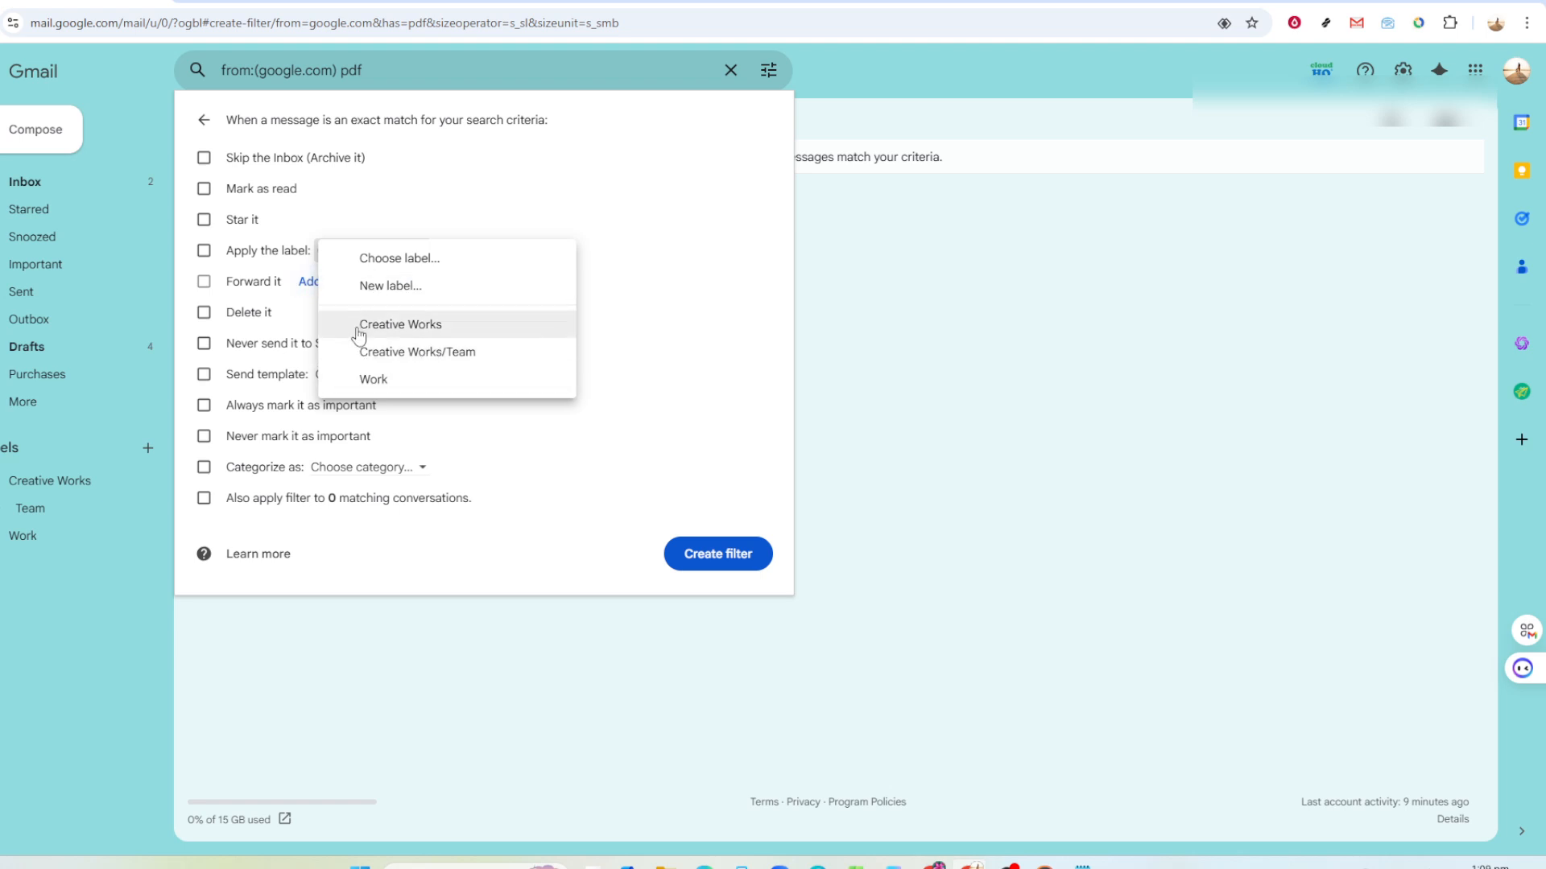
left_click(204, 158)
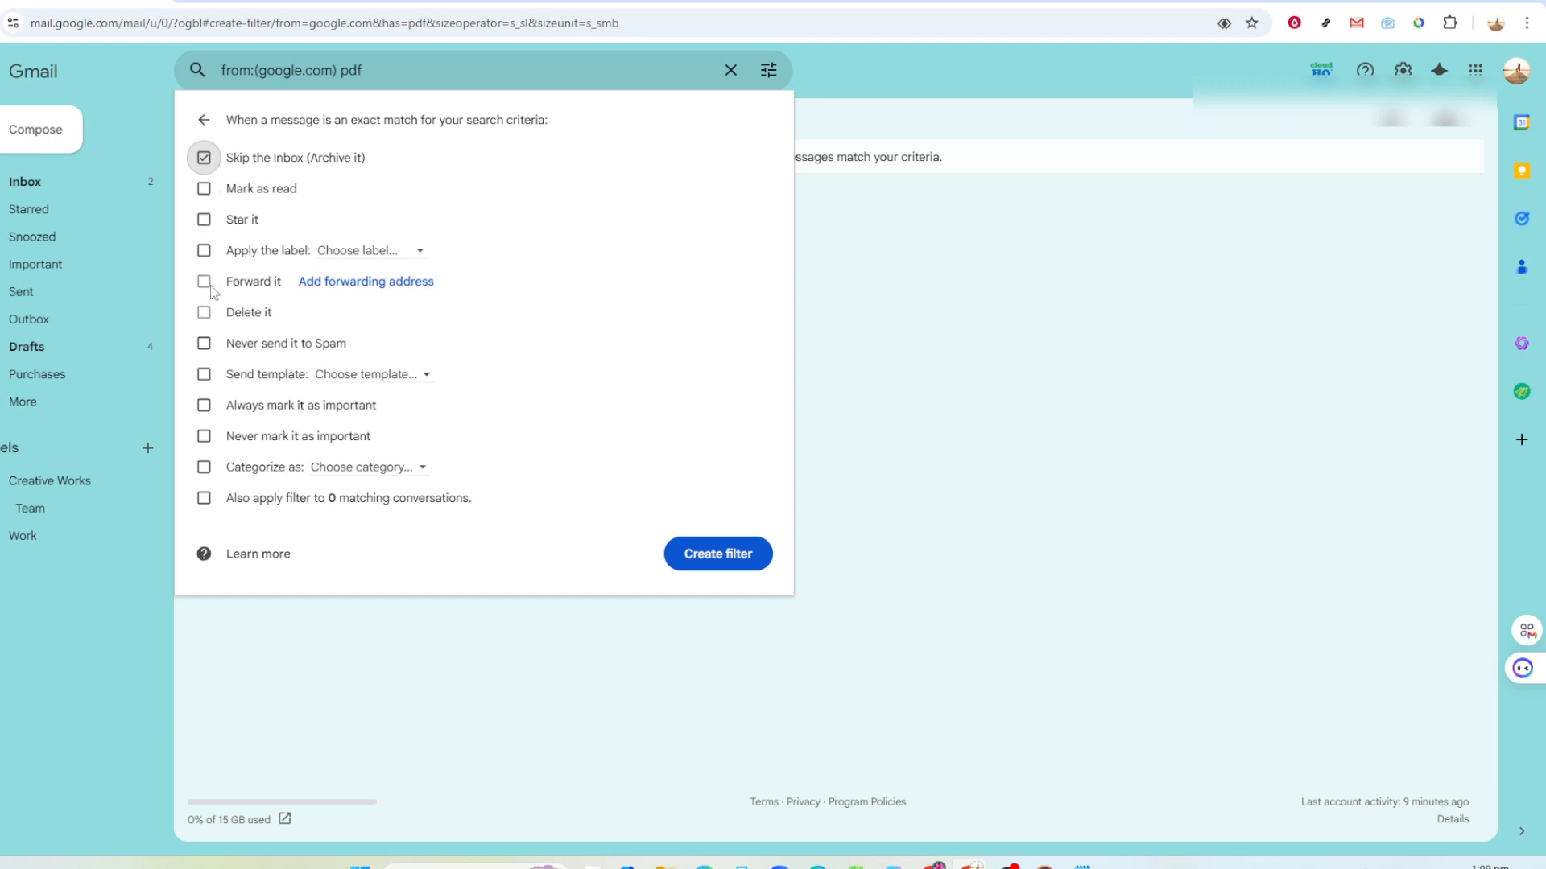
left_click(203, 157)
left_click(205, 313)
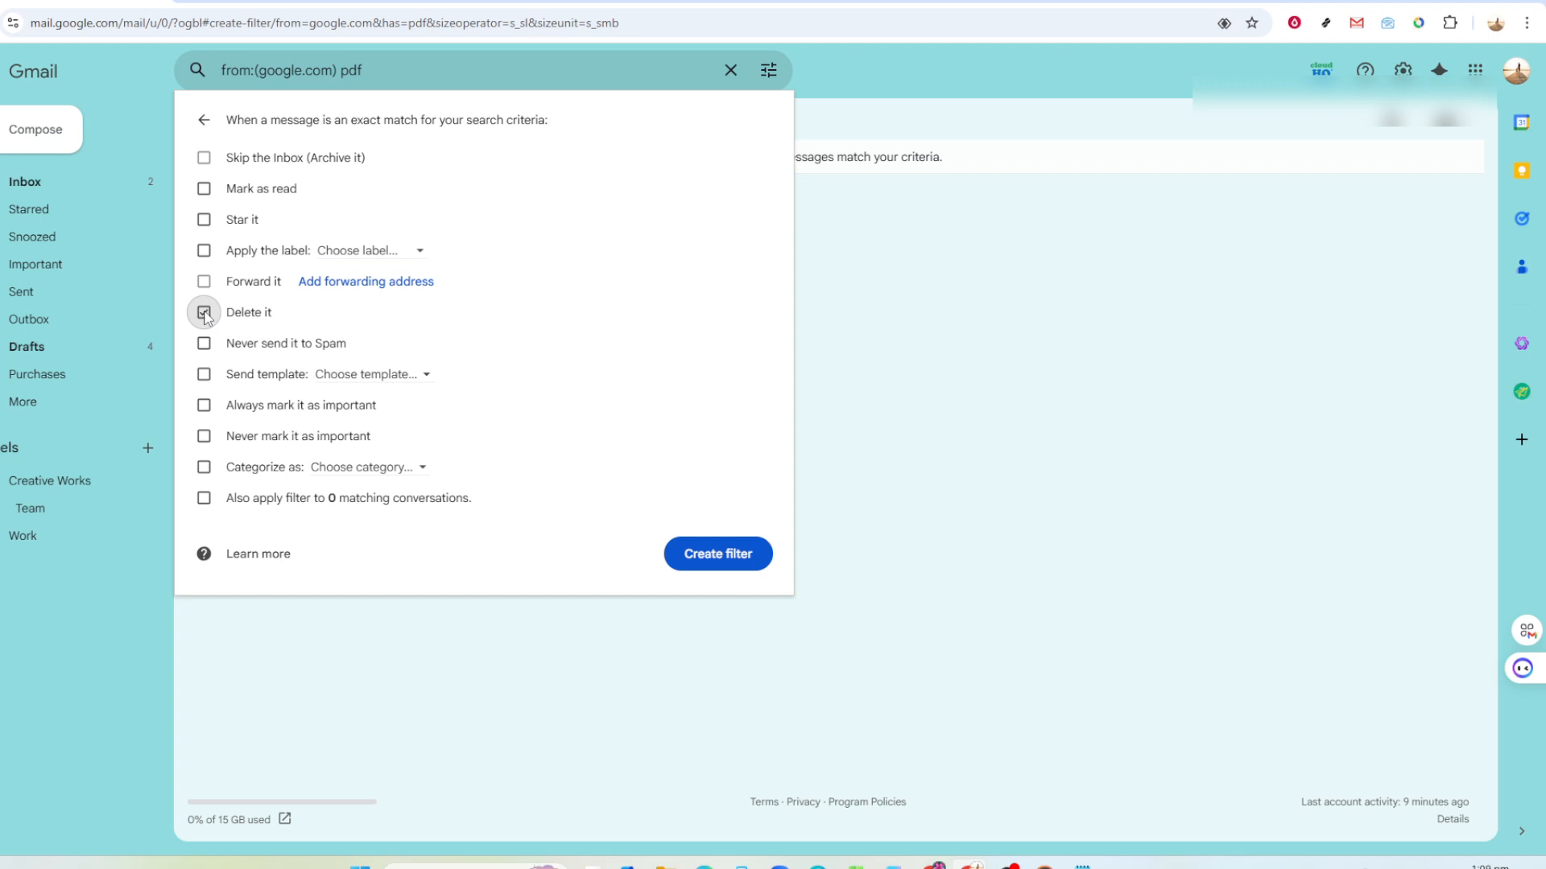
left_click(206, 315)
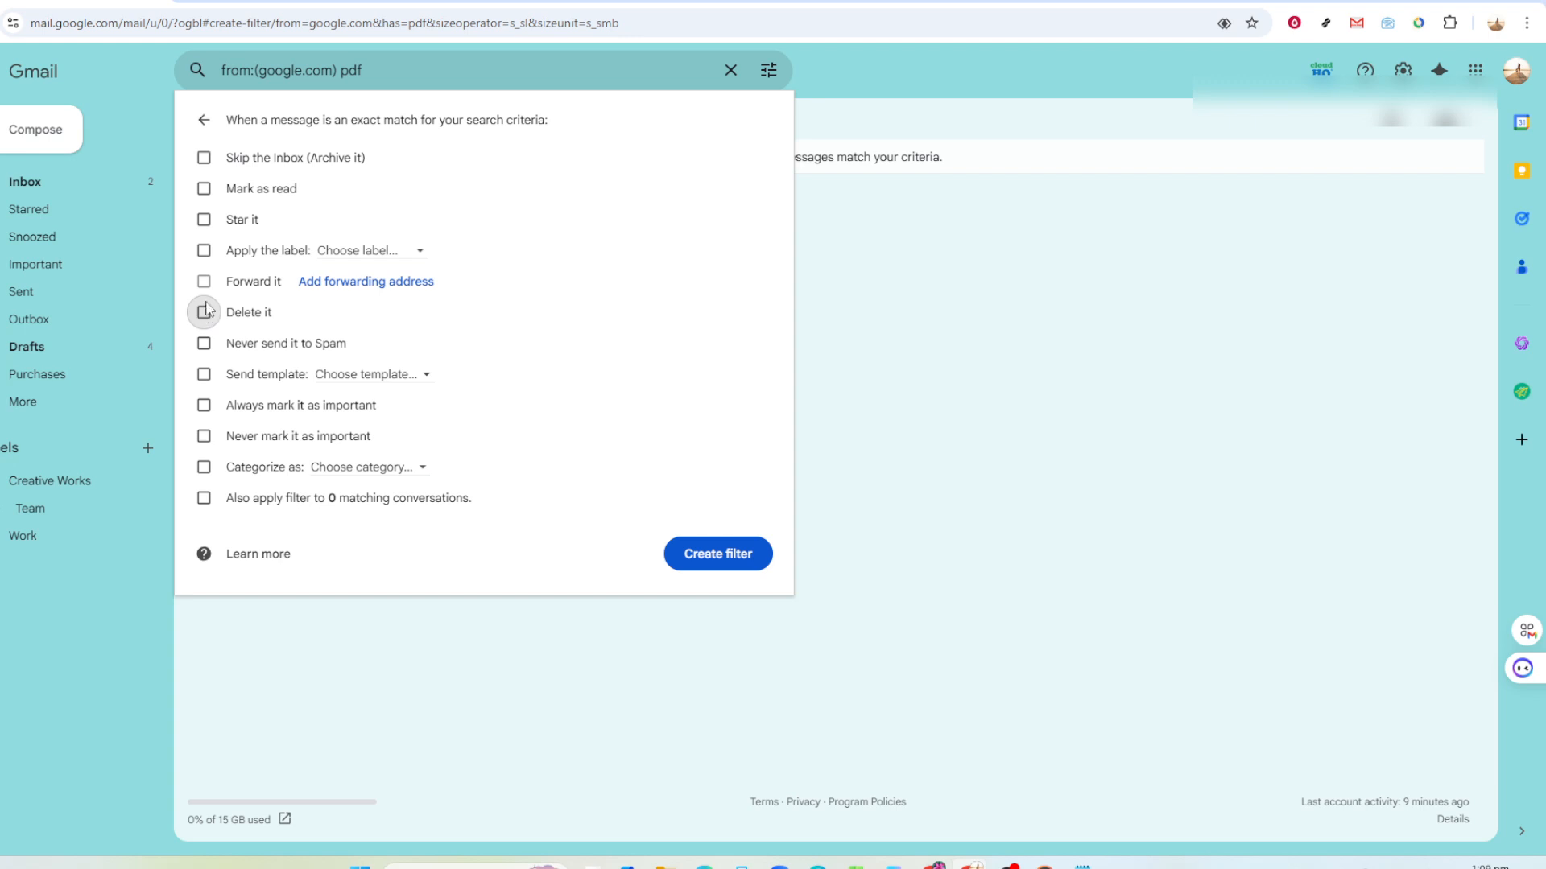
Create the filter so that matching mail gets the Creative Works label and skips the inbox
left_click(205, 252)
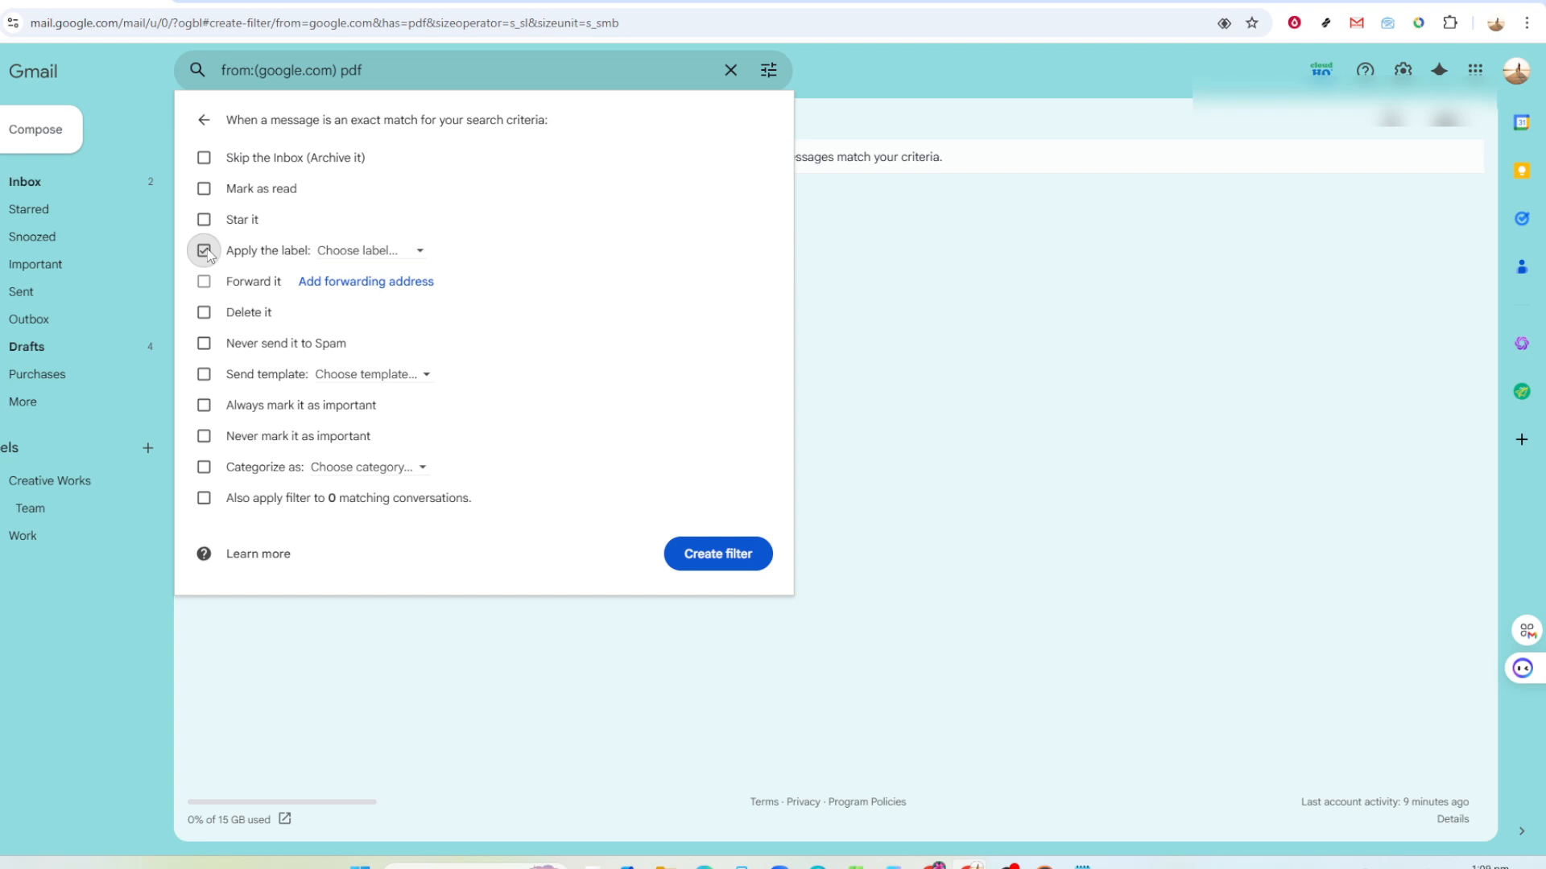
left_click(418, 253)
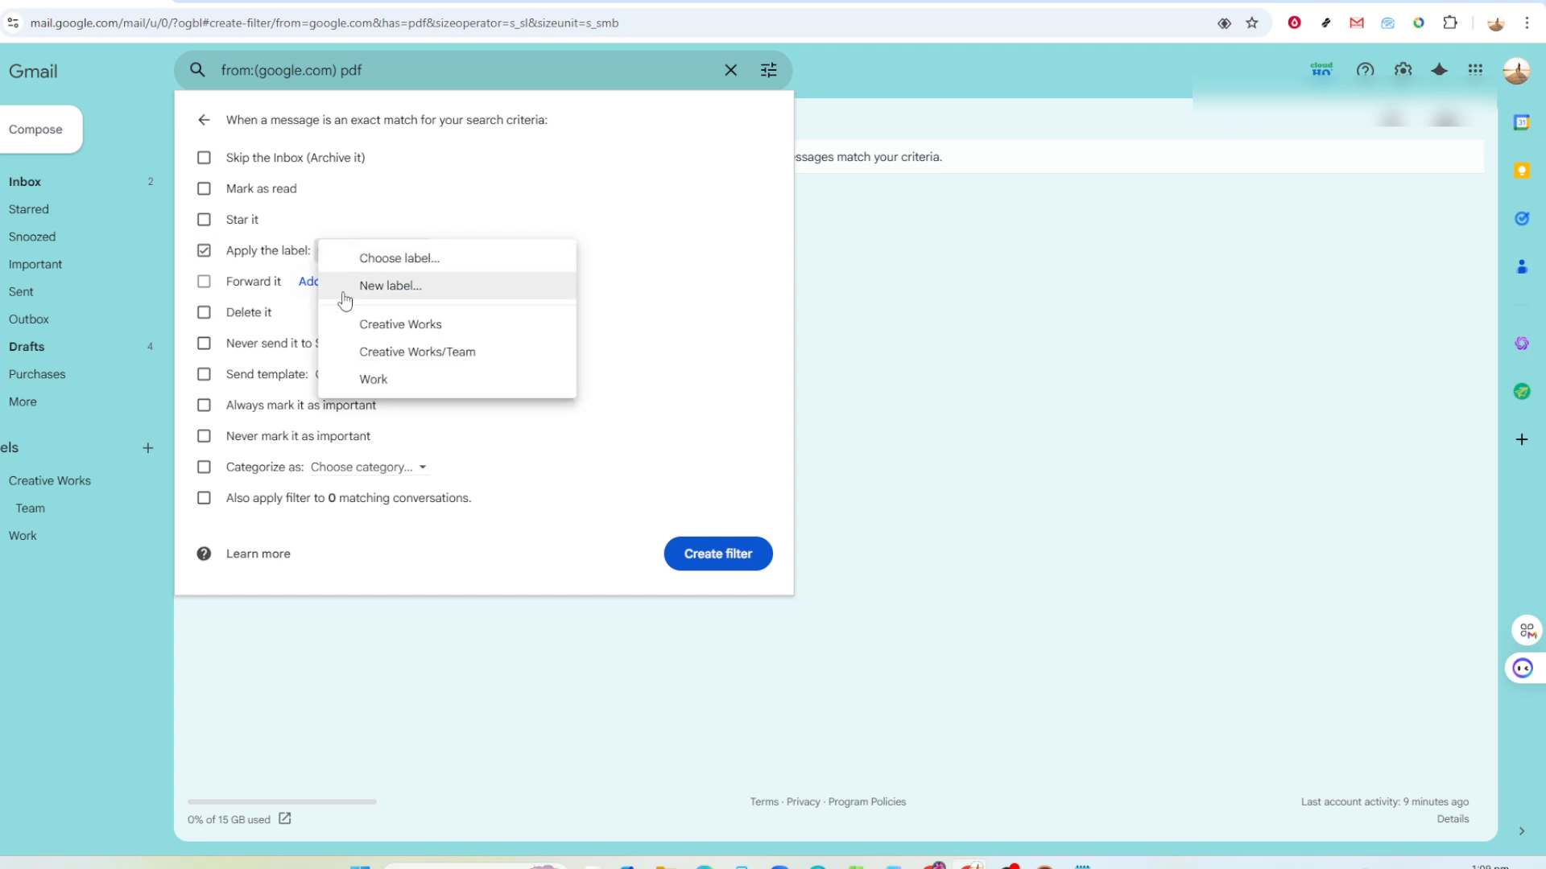
left_click(380, 327)
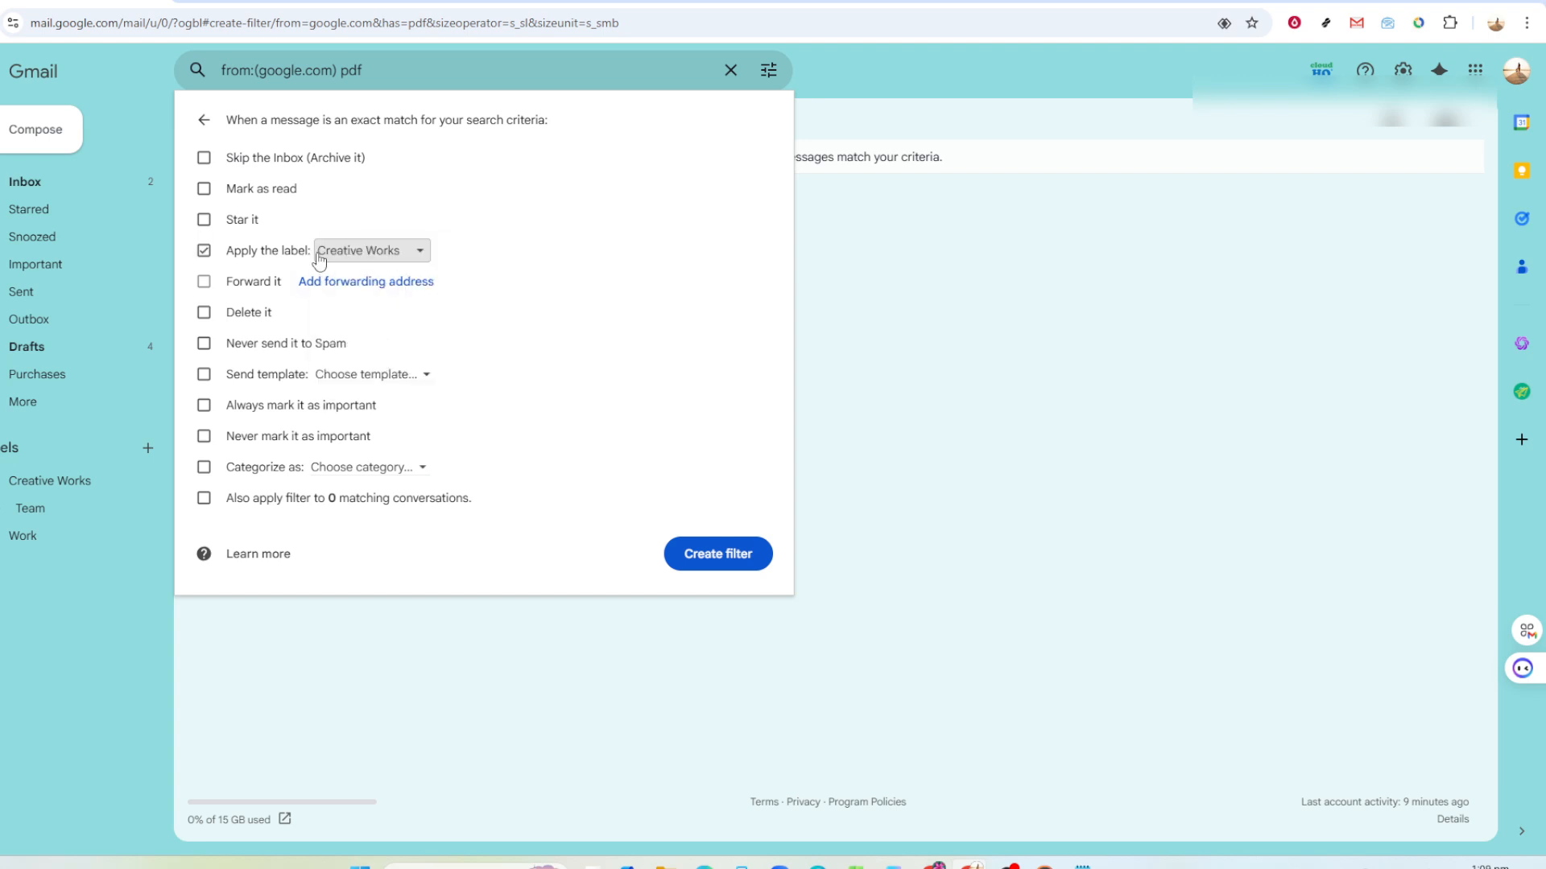
left_click(204, 159)
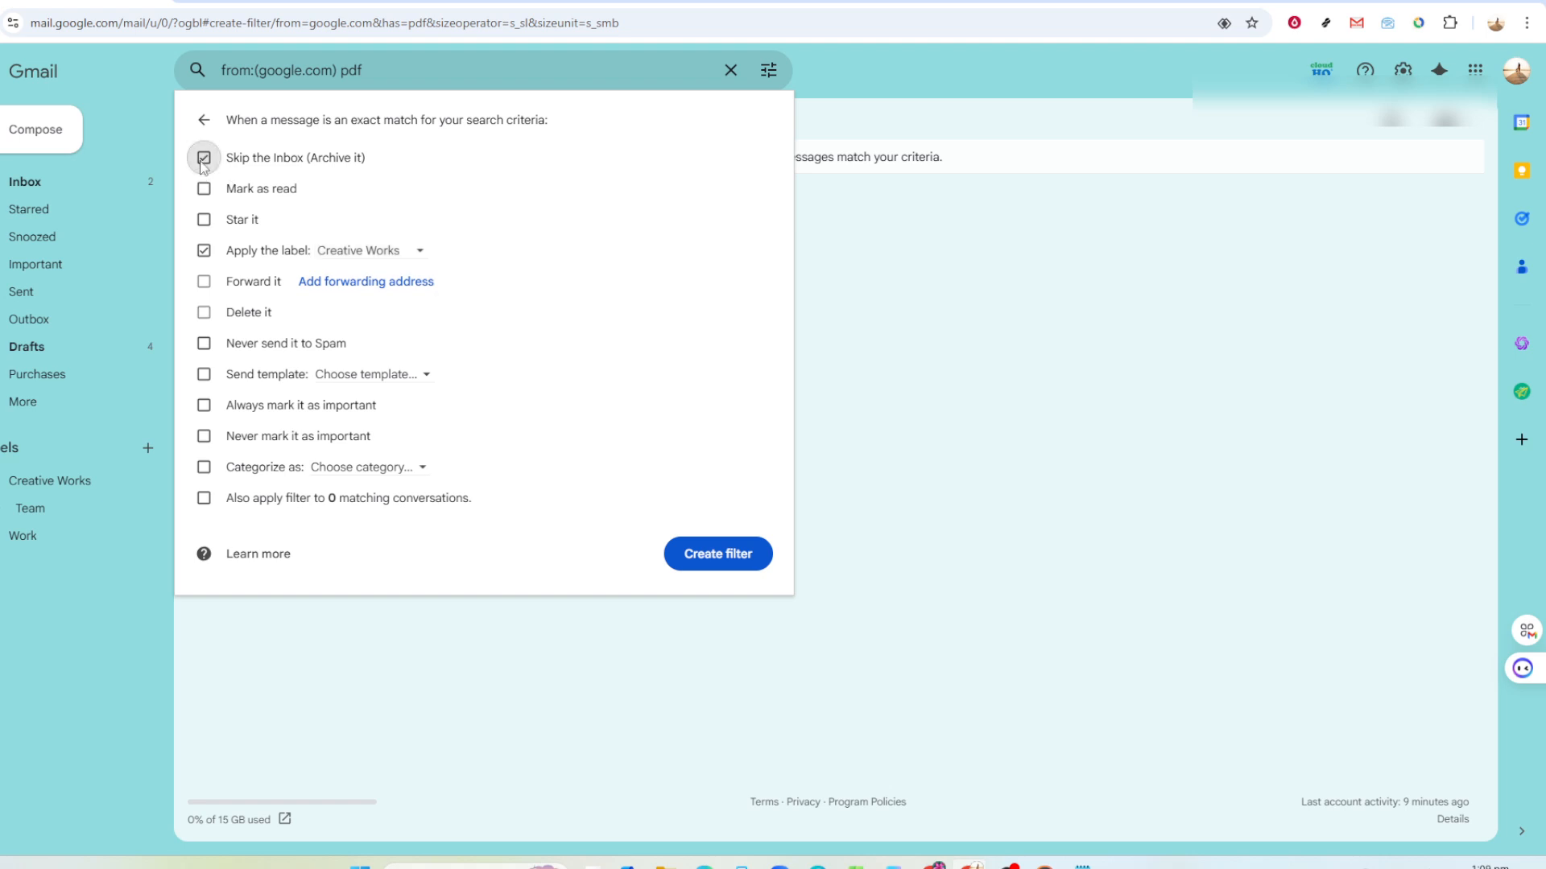
left_click(682, 556)
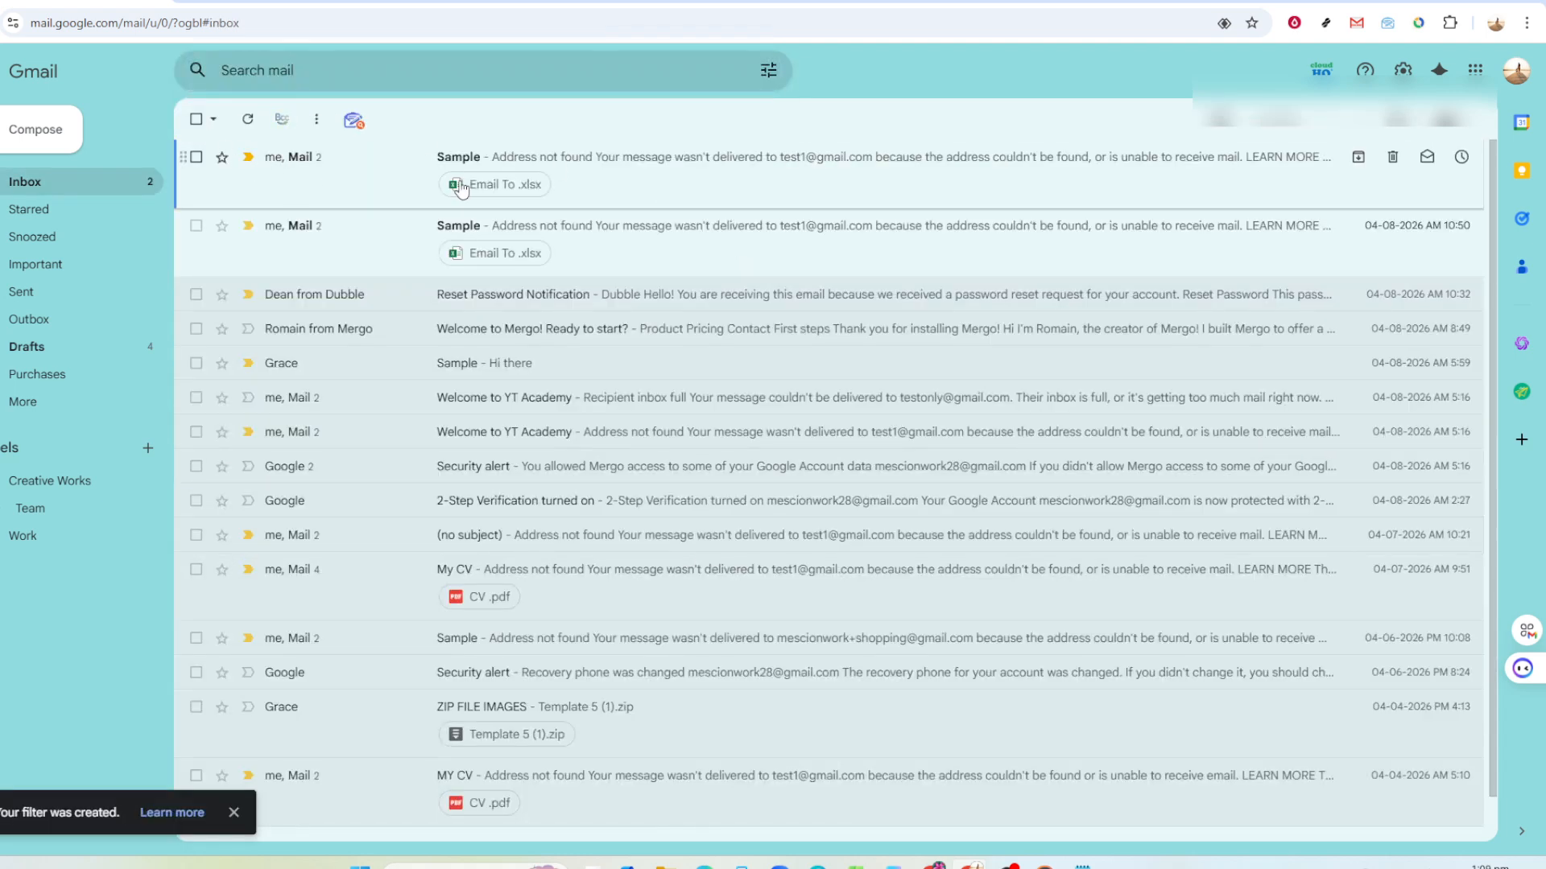
Open the Reset Password Notification email from Dubble and start a filter for messages like it
left_click(716, 313)
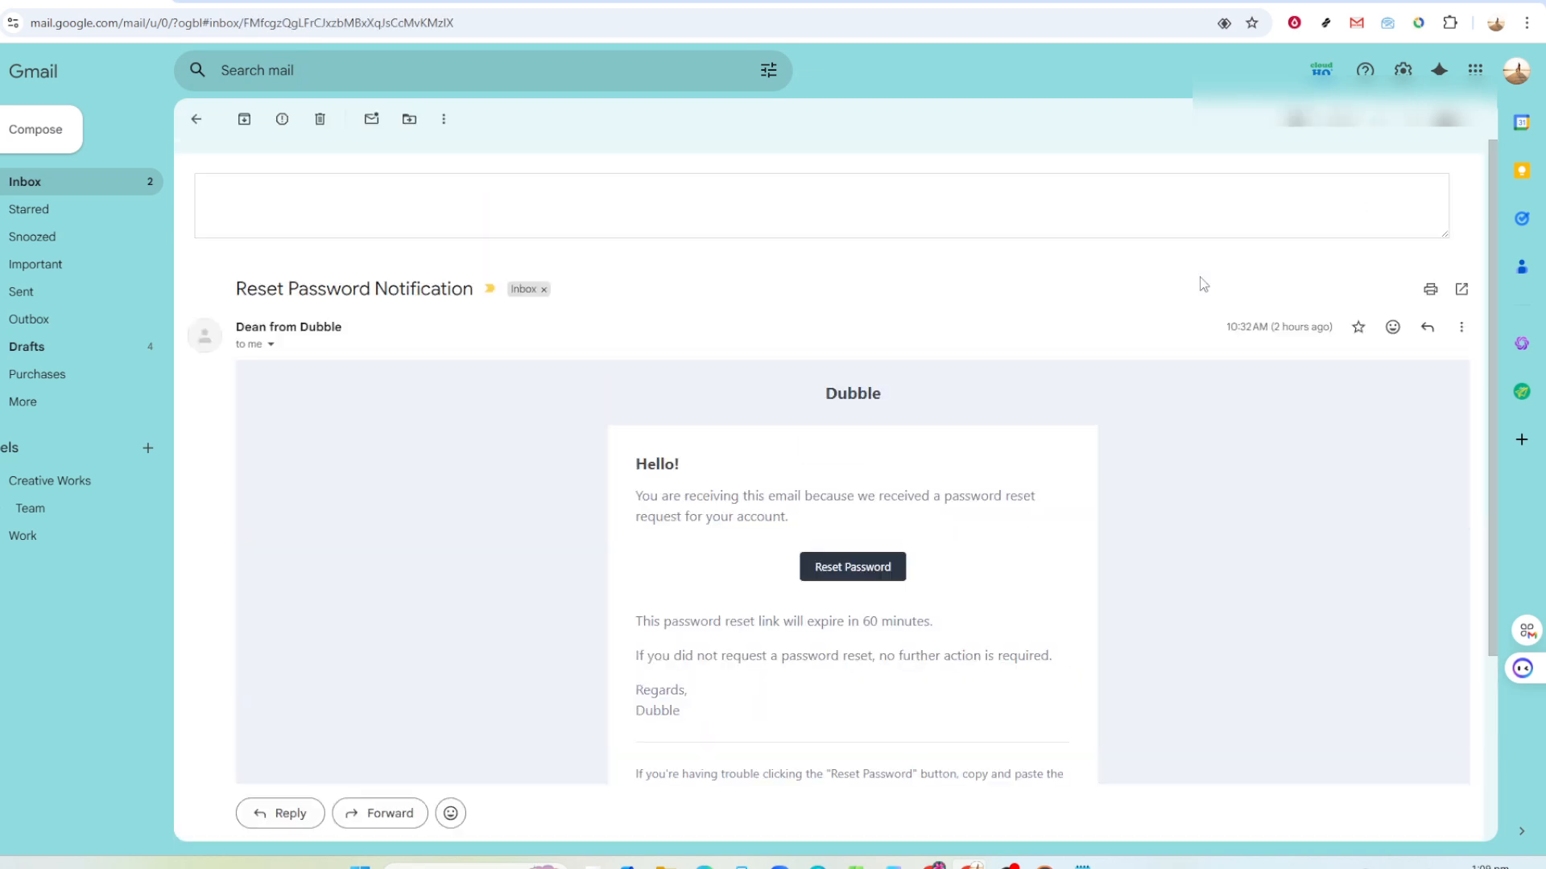
left_click(1461, 330)
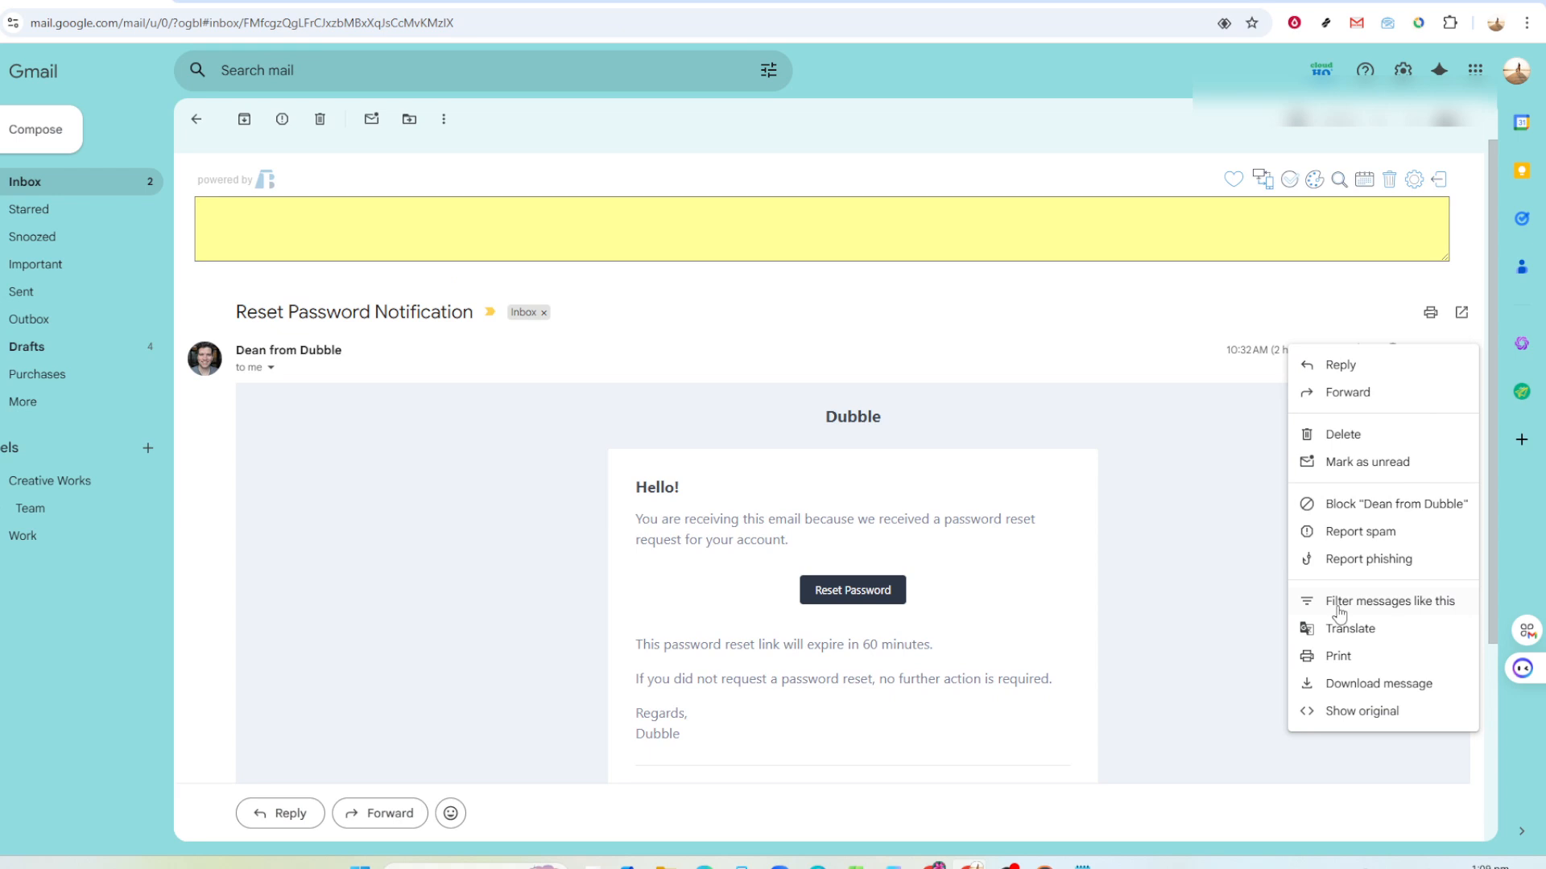
left_click(1376, 610)
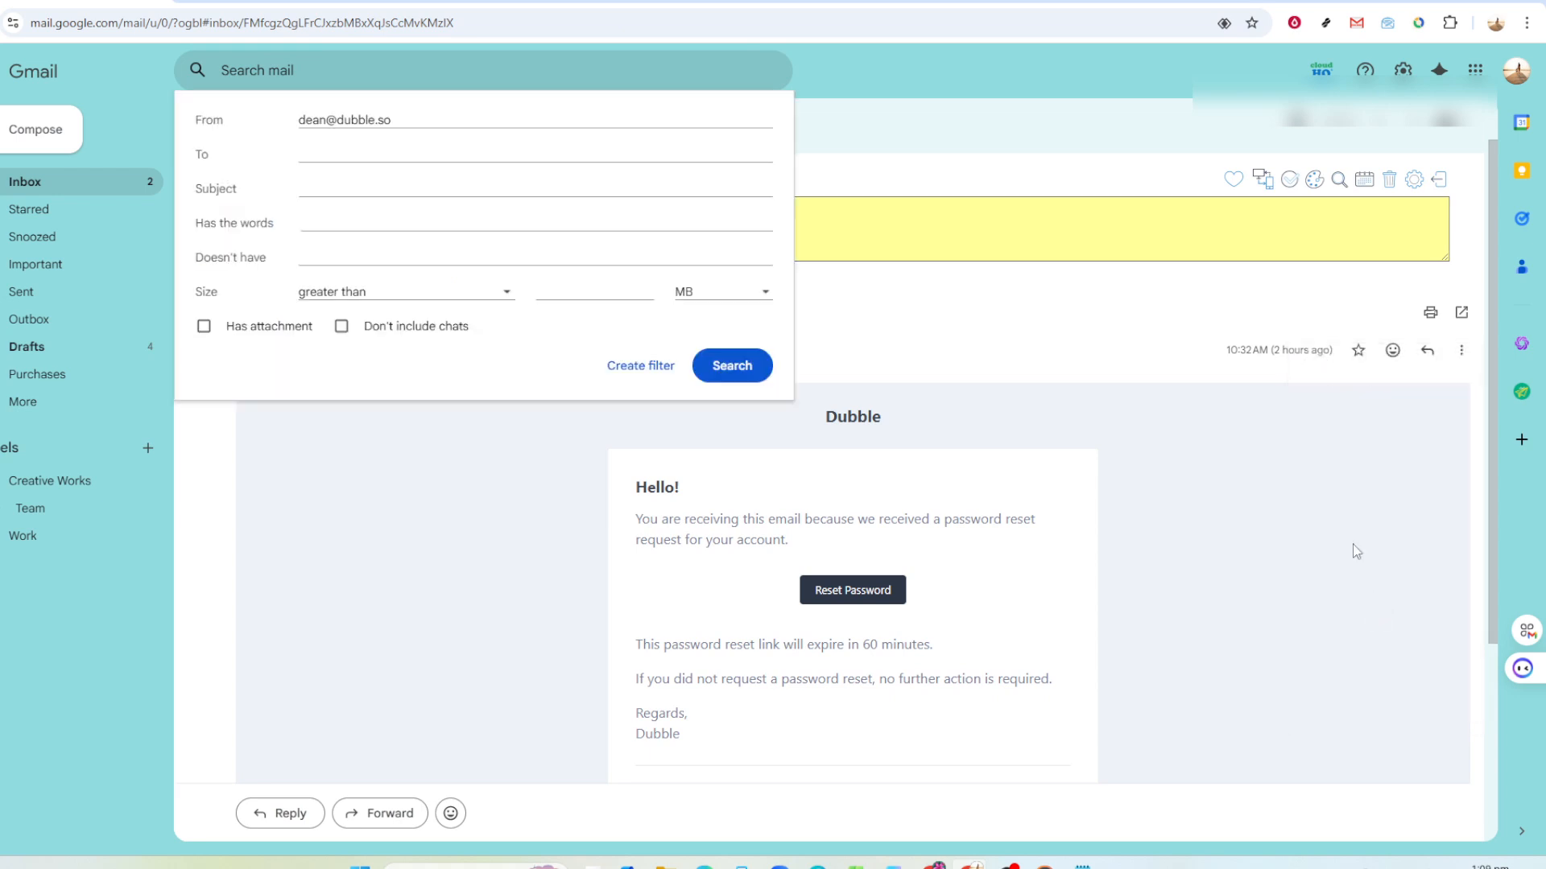